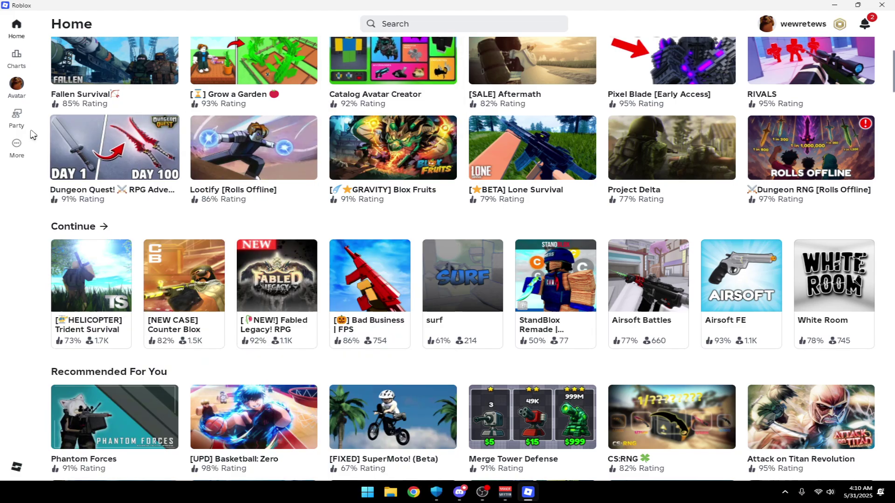
- Dismiss the Trident Survival ban error twice and return to the Home feed
scroll(116, 280, up, 2)
scroll(93, 187, down, 5)
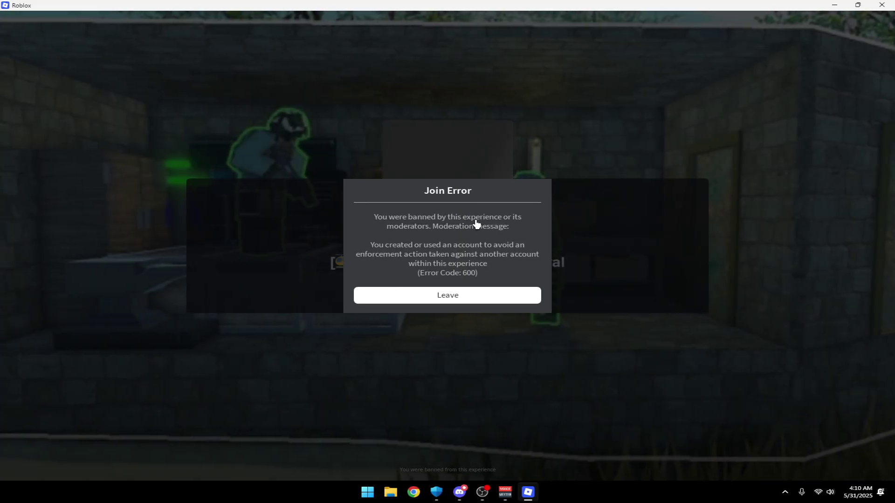
click(440, 298)
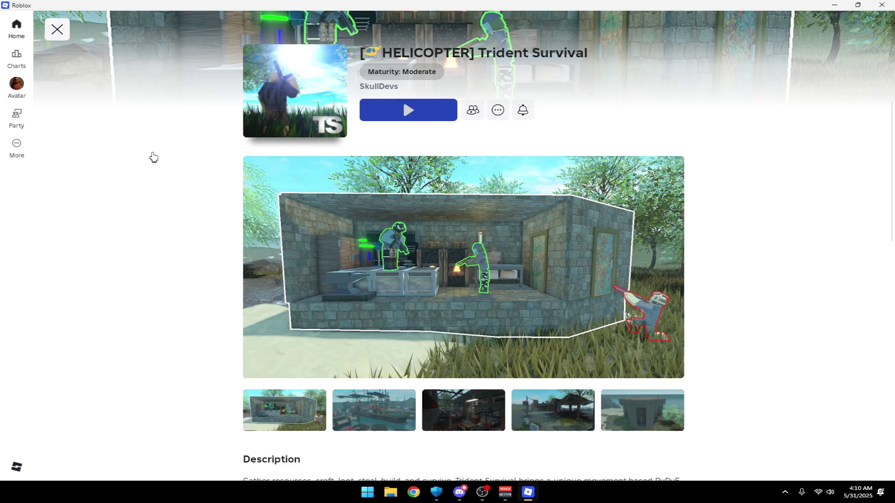
click(57, 29)
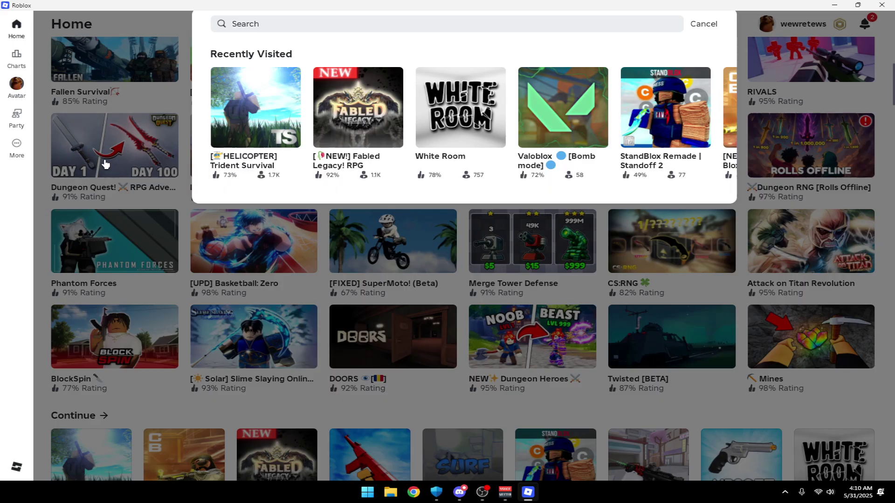
click(28, 32)
scroll(159, 262, down, 2)
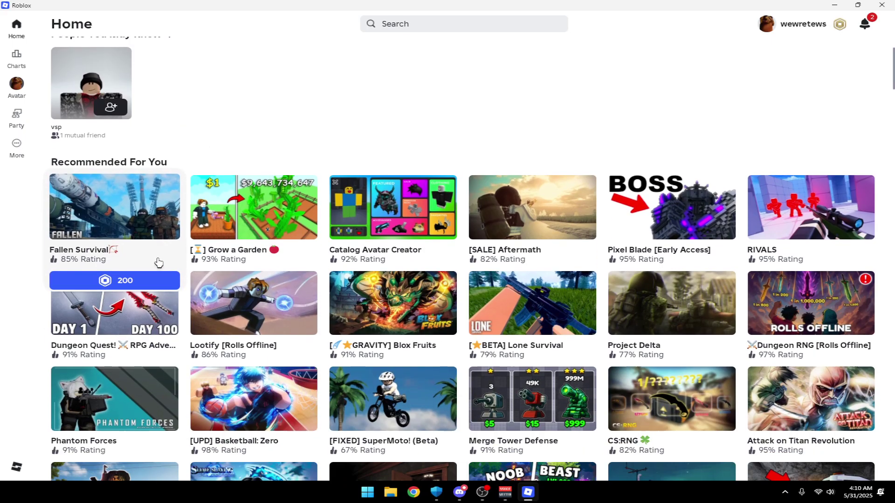
scroll(159, 263, down, 7)
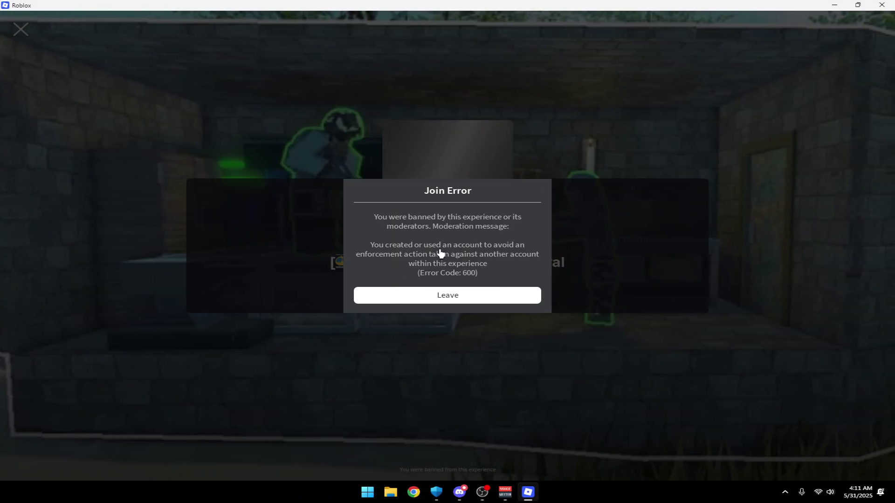
click(444, 299)
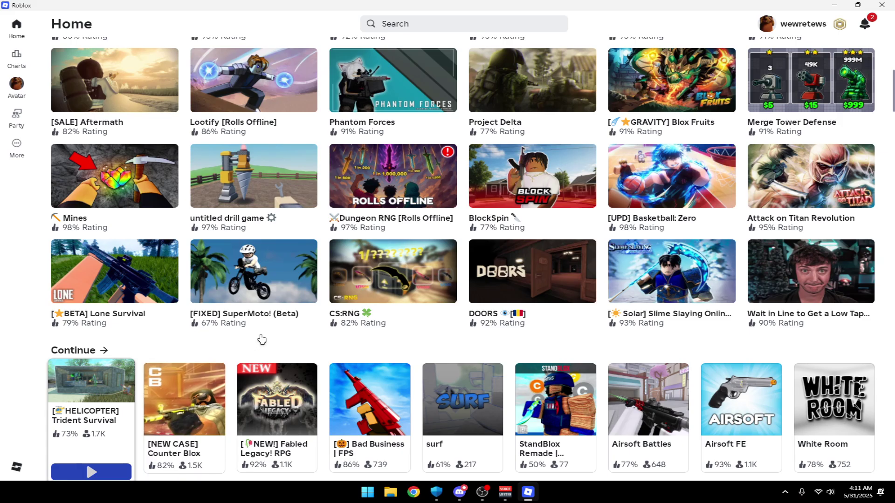
- Look through the recently played list and Home feed, then quit Roblox
click(251, 351)
click(60, 24)
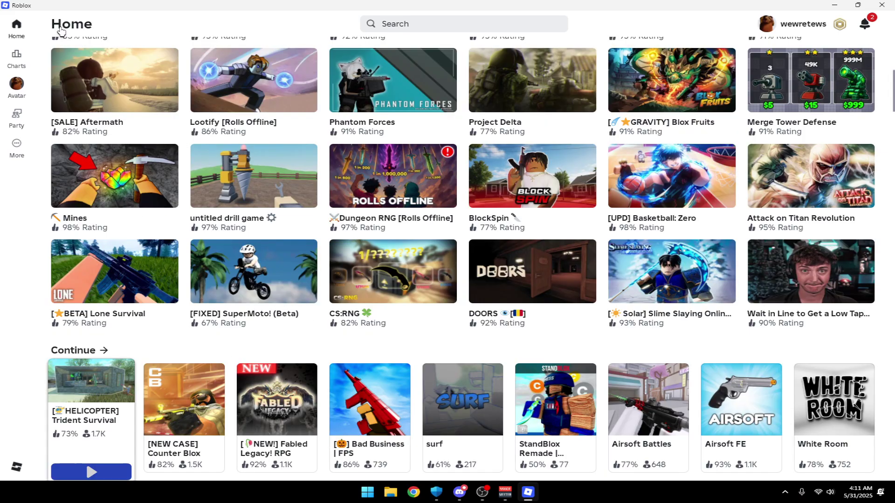
scroll(211, 253, down, 3)
scroll(211, 252, down, 5)
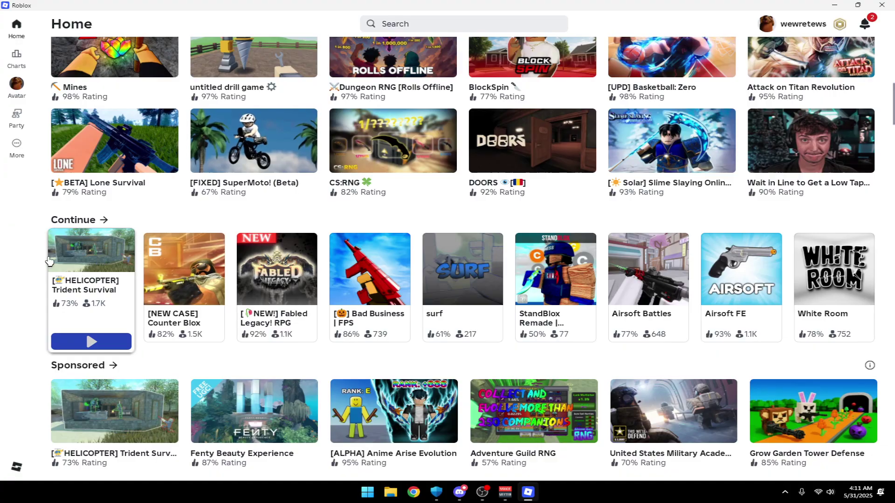
scroll(118, 403, down, 1)
scroll(118, 403, down, 1)
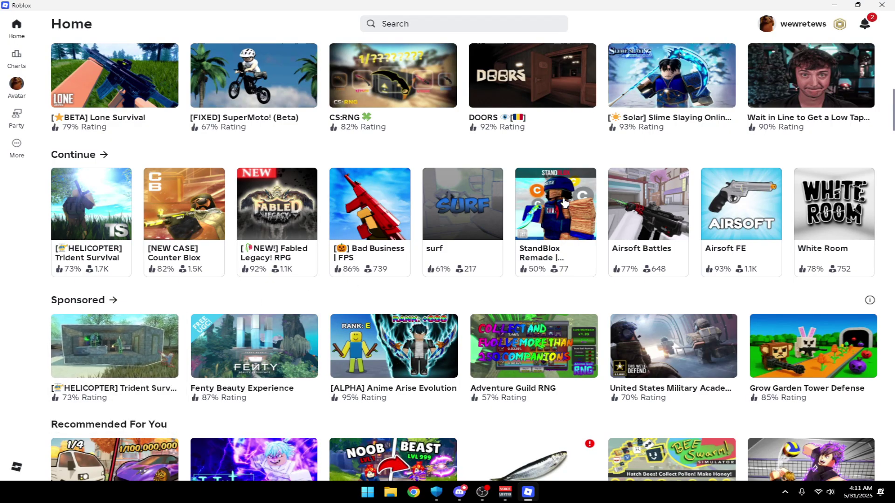
click(881, 5)
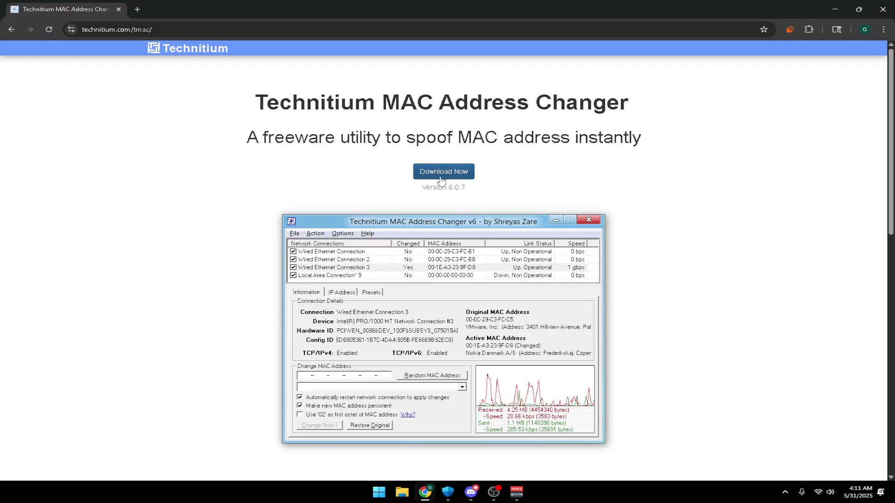
- Download Technitium MAC Address Changer and open %localappdata% through the Run dialog
click(441, 180)
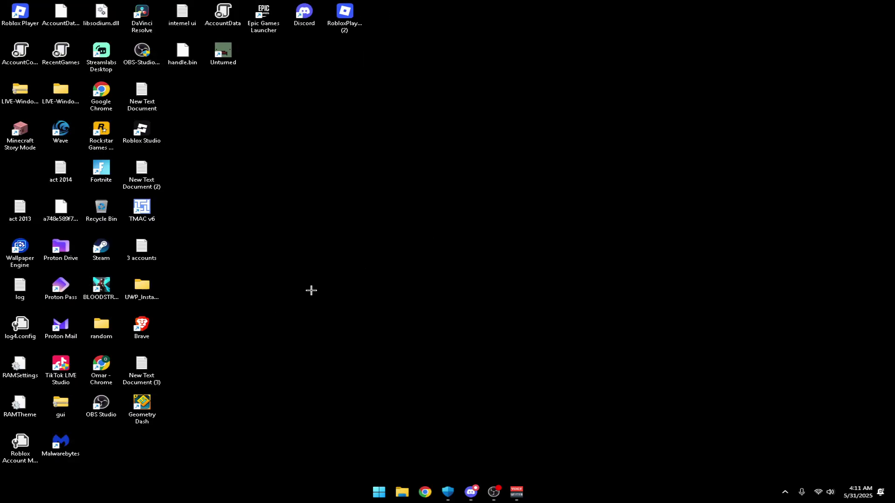
key(super)
key(super)
key(super+r)
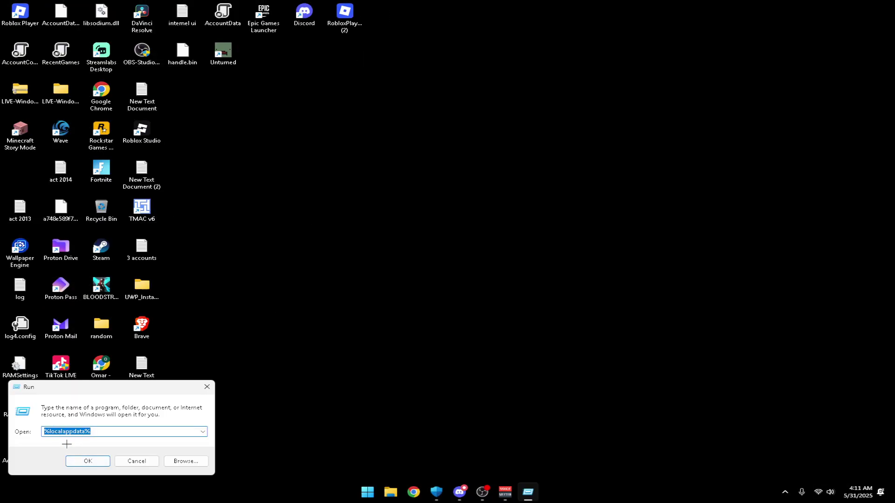
click(97, 431)
click(98, 434)
click(83, 460)
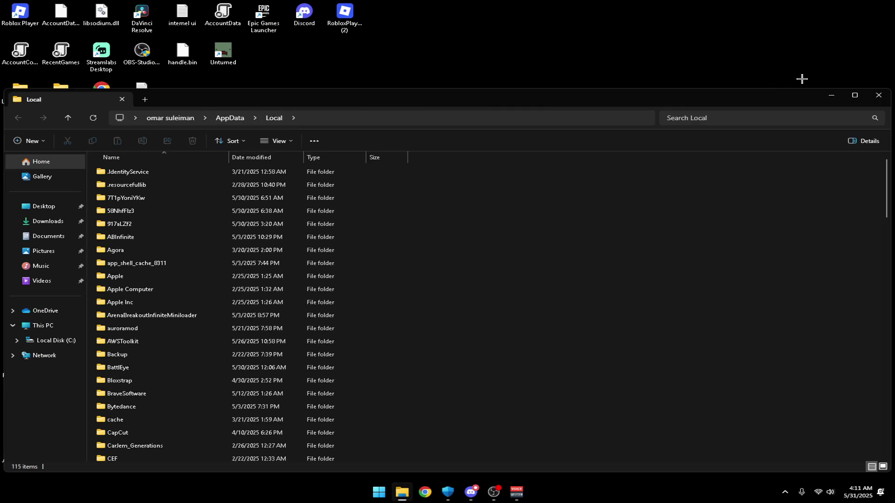
- Delete the Roblox folder from the maximized AppData\Local window, leaving 114 items
click(856, 97)
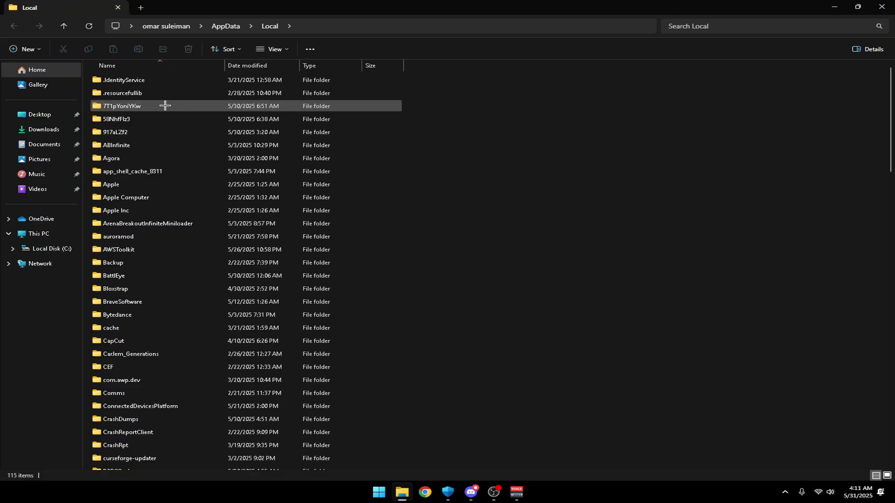
key(r)
click(127, 91)
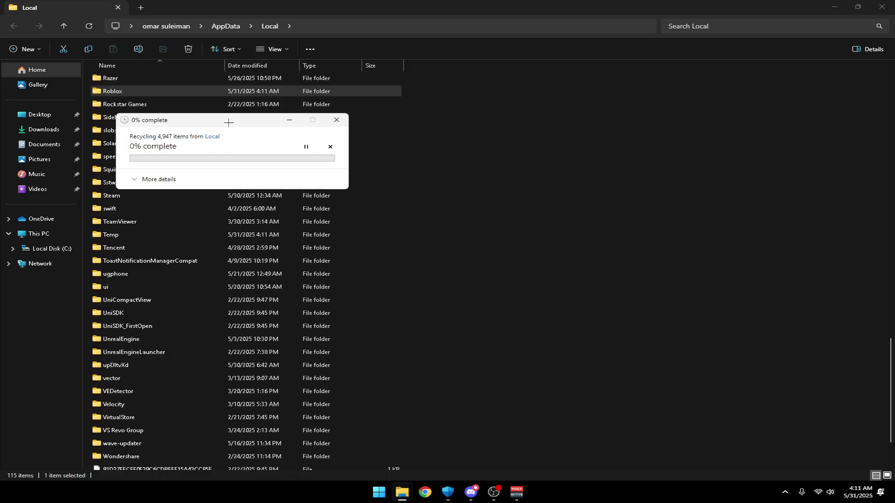
drag(229, 123, 242, 122)
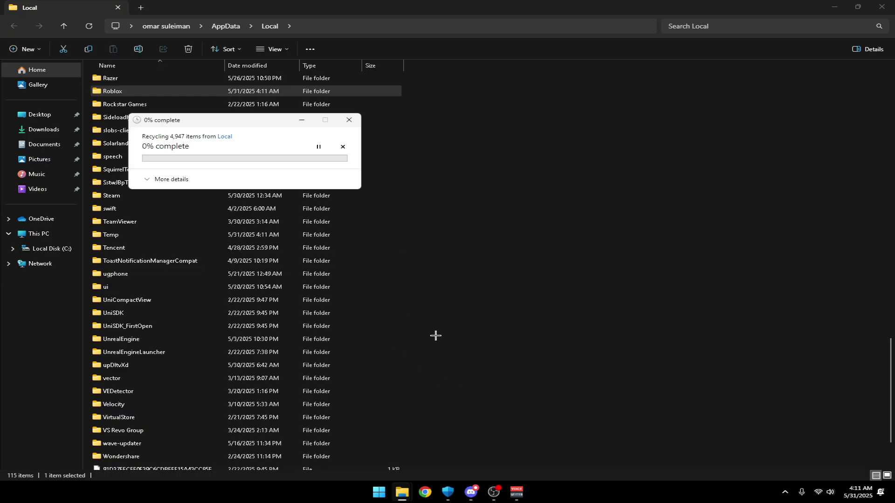
click(487, 487)
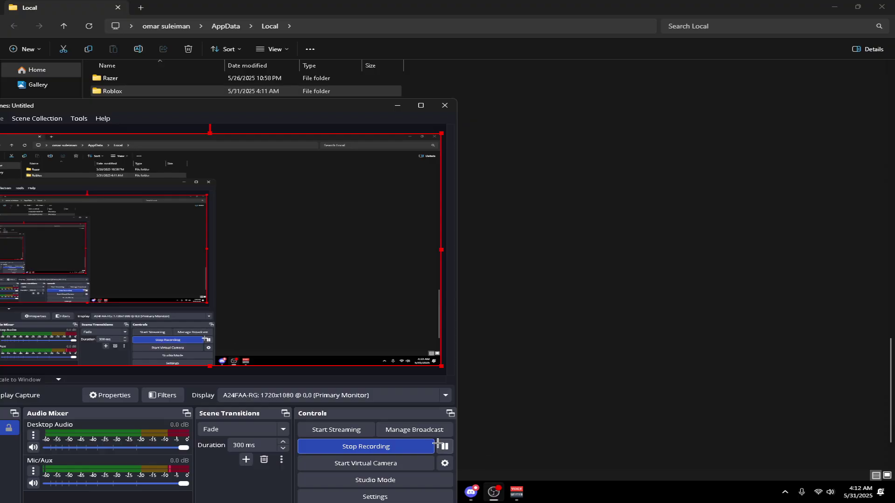
click(403, 107)
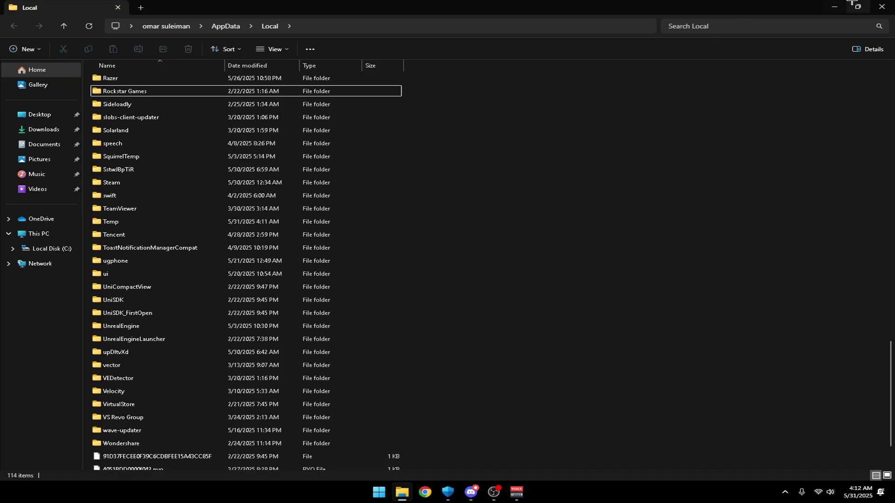
- Move the RobloxPlayerInstaller (2) file and Roblox Player shortcut to the Recycle Bin
click(835, 6)
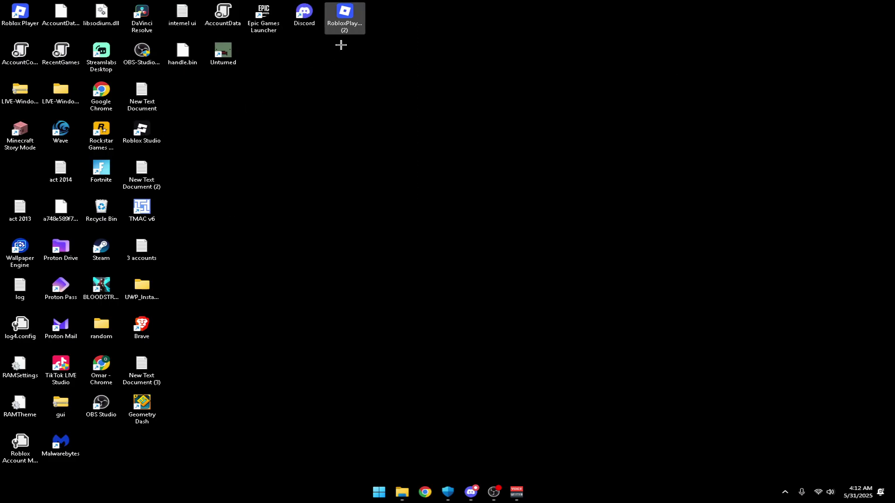
drag(343, 17, 93, 208)
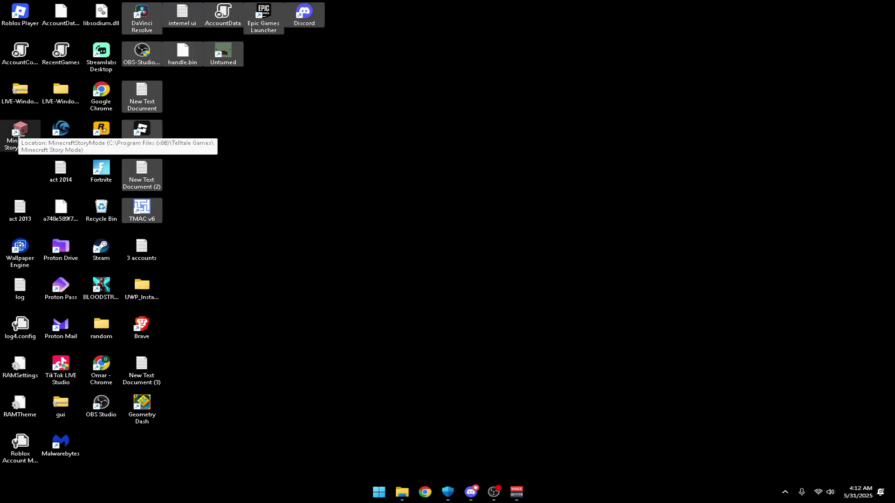
drag(16, 16, 101, 208)
- Open the Run dialog again, then close it
key(super+r)
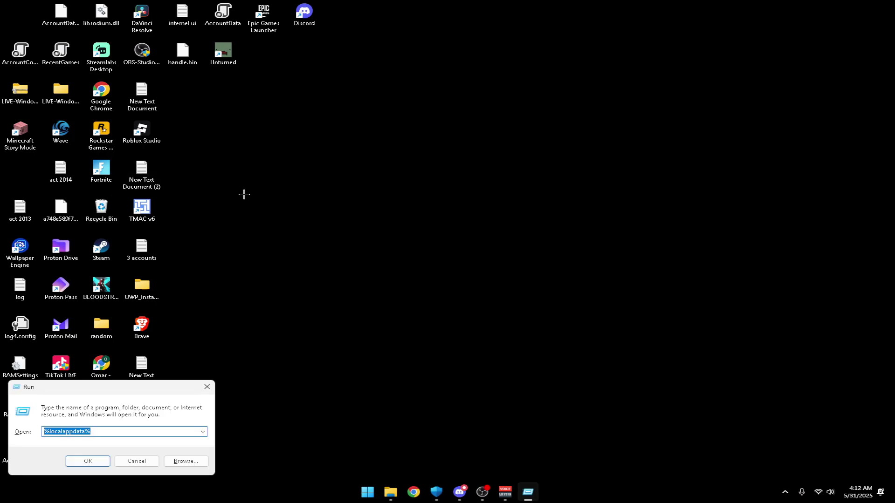
click(419, 271)
click(207, 387)
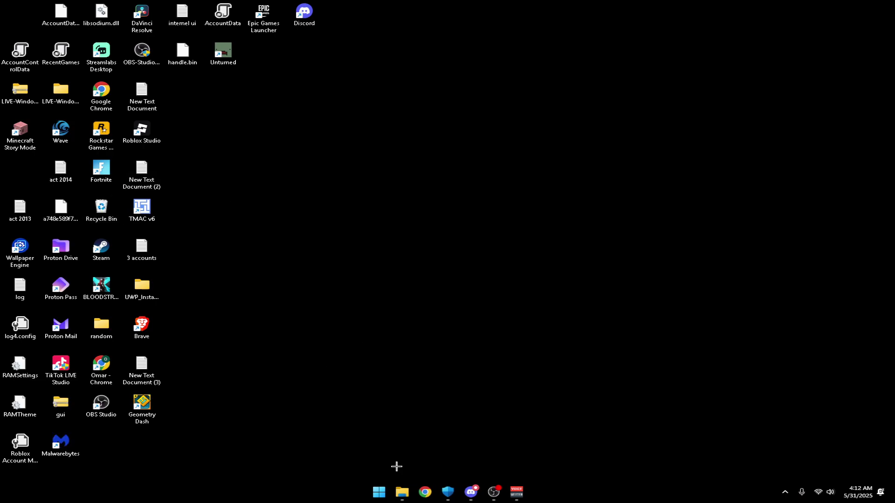
- Find Roblox Player in Settings > Apps > Installed apps by searching 'roblox'
key(super)
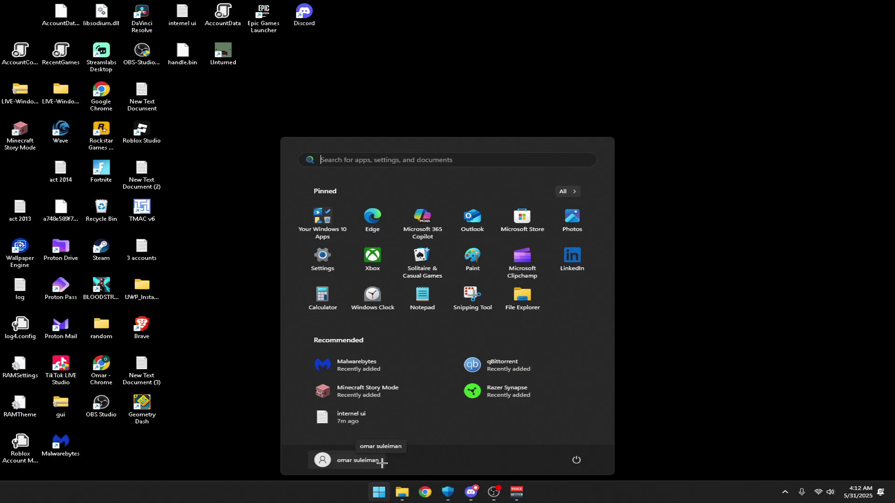
key(super)
key(super)
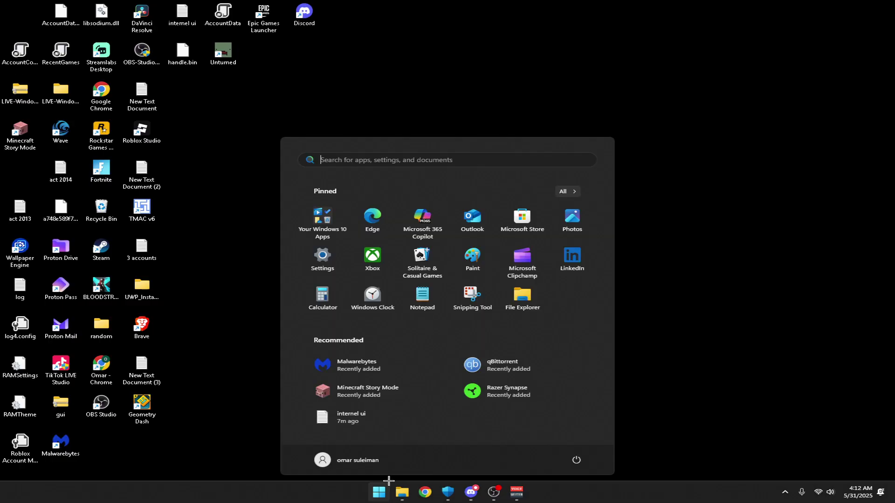
key(super+i)
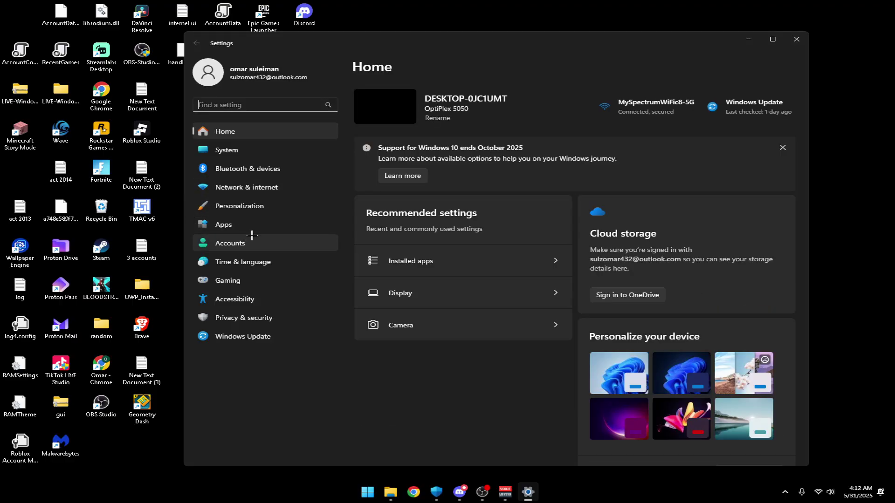
click(253, 226)
click(454, 112)
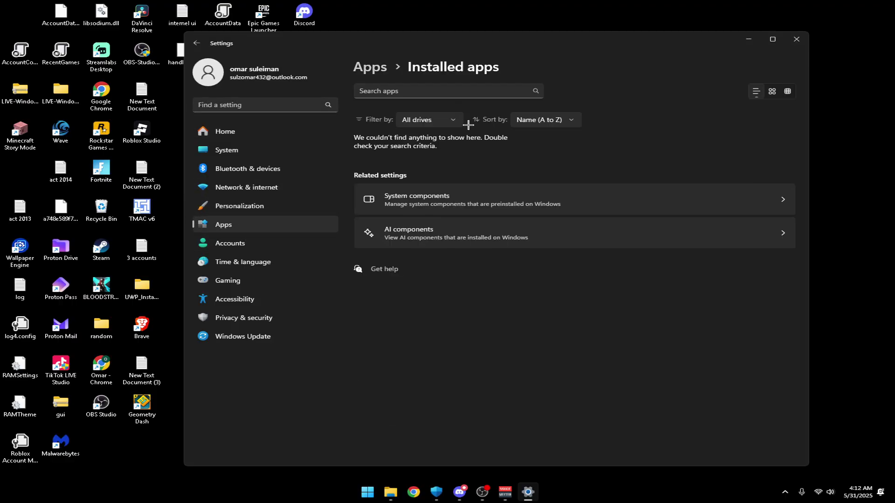
click(425, 93)
text(rob)
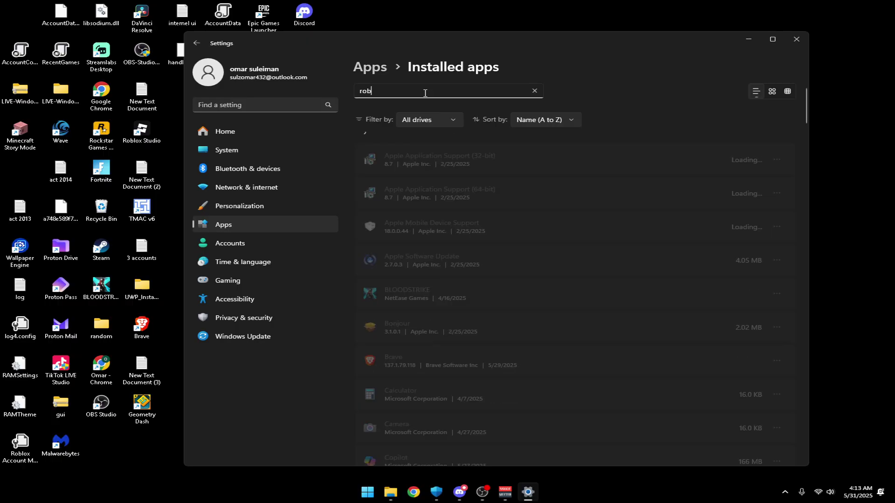
text(lox)
click(634, 162)
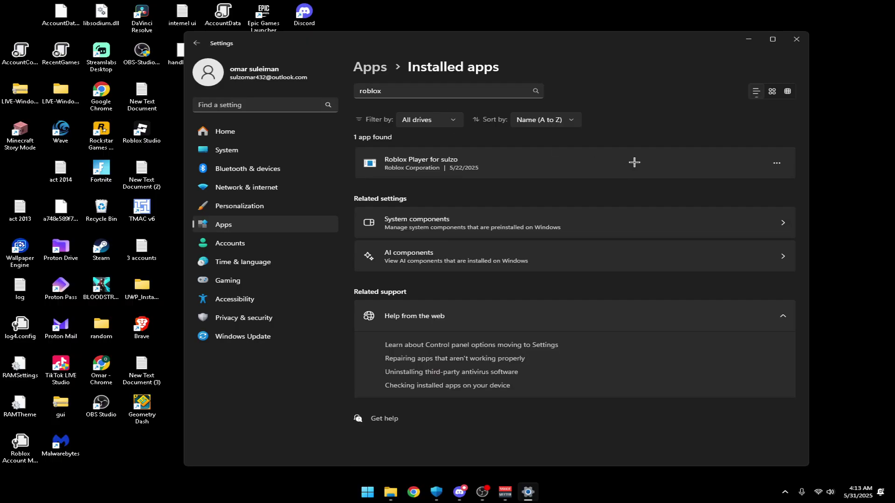
- Try uninstalling Roblox Player, dismiss the missing-installer error, and close Settings
click(782, 164)
click(695, 198)
click(751, 214)
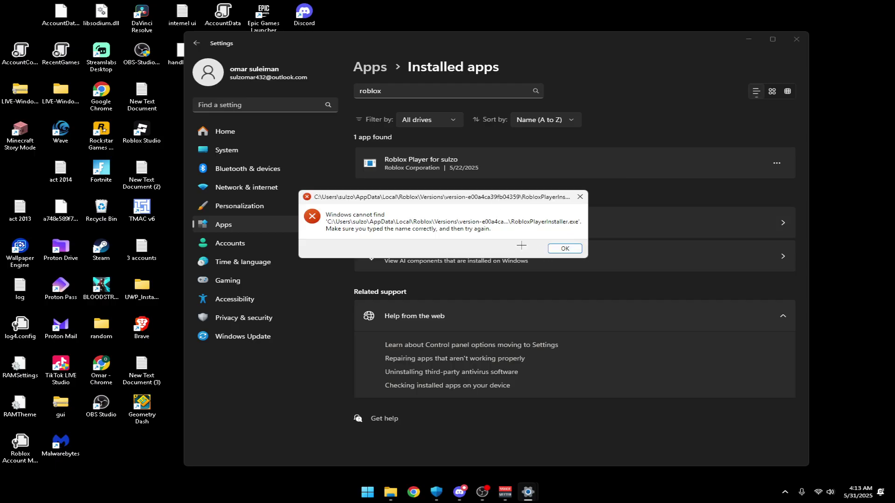
drag(486, 197, 458, 196)
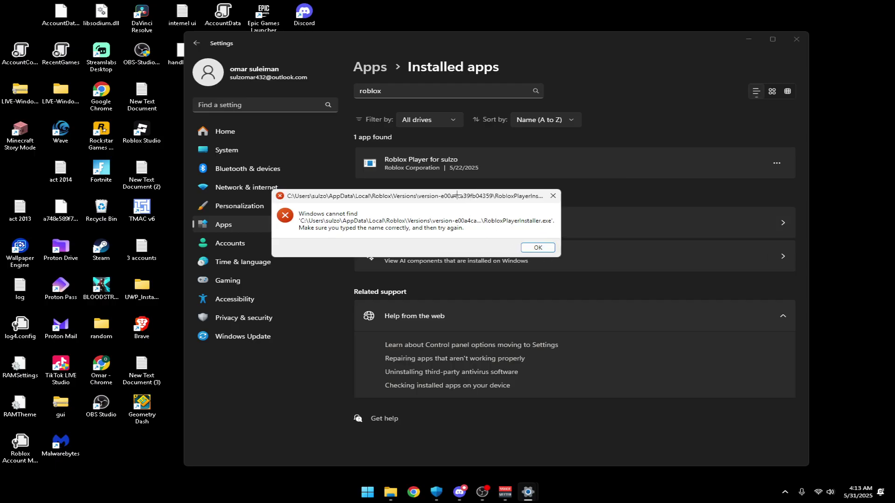
click(531, 248)
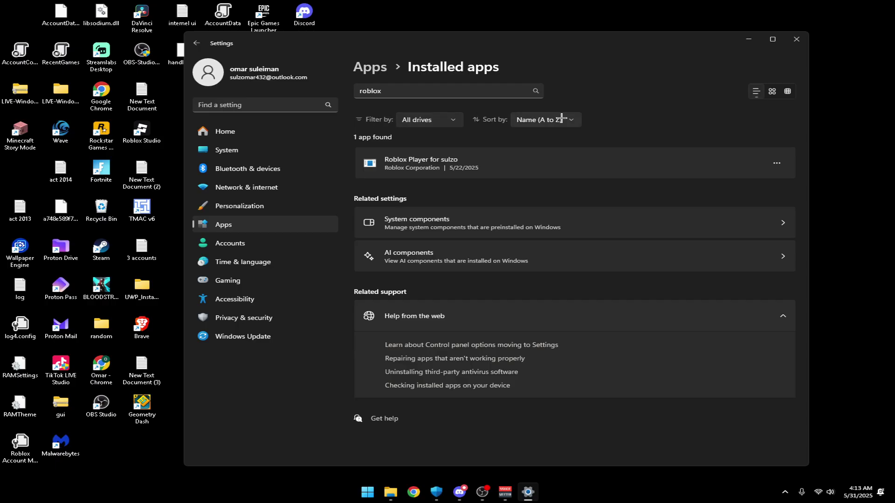
click(797, 39)
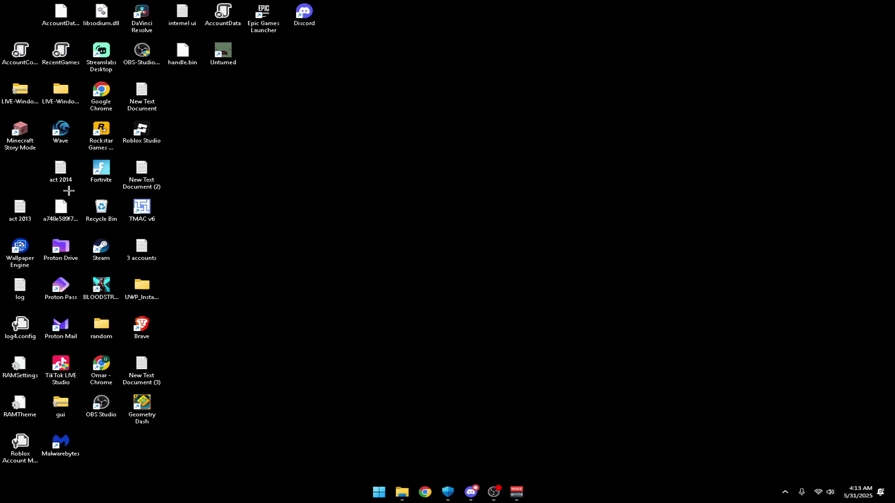
- Empty the Recycle Bin of its 4,949 items and shift the top icon row one slot left
right_click(100, 205)
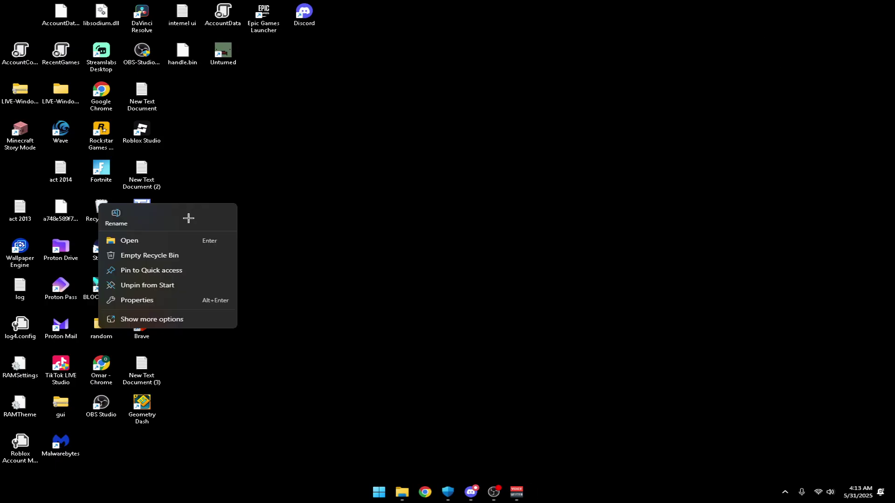
click(170, 257)
click(479, 255)
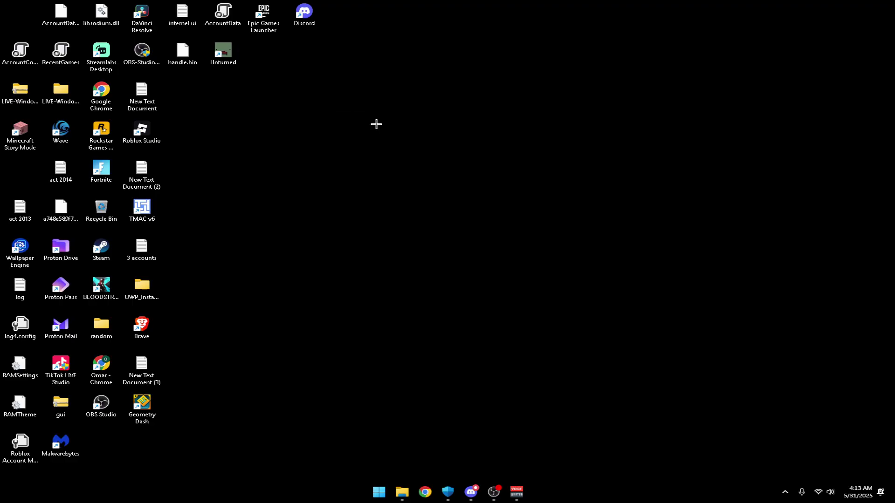
drag(364, 14, 17, 13)
click(308, 192)
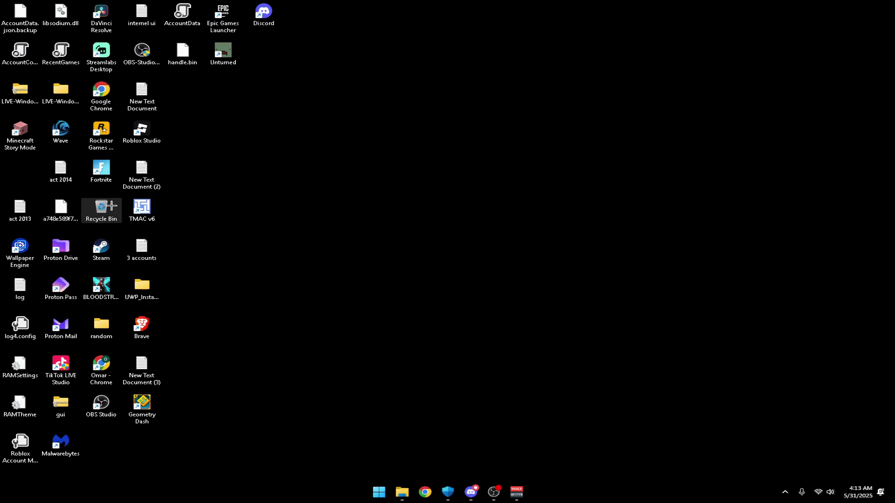
- Give the Wi-Fi adapter random MAC 02-36-E0-A1-CE-D9 in TMAC v6, then close it
double_click(143, 215)
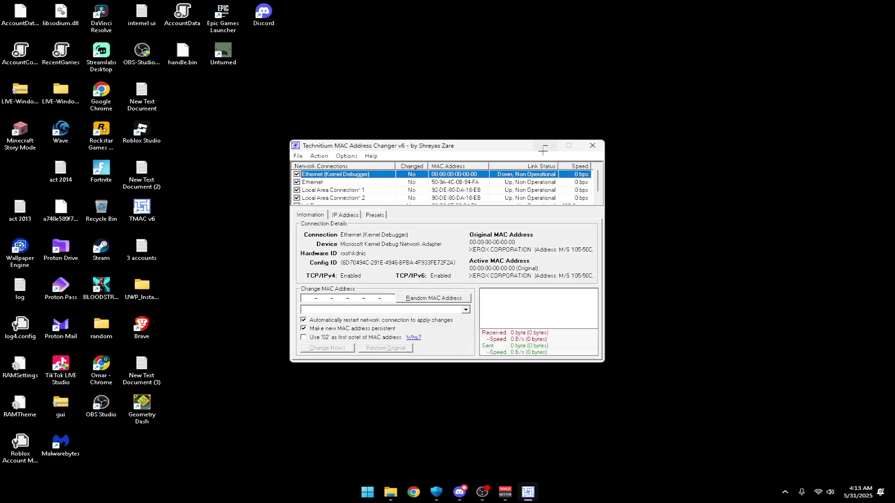
click(373, 184)
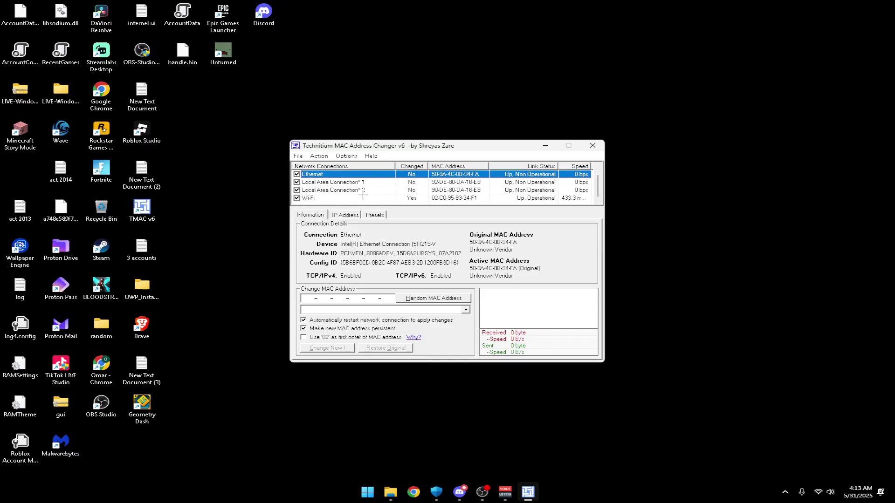
click(382, 204)
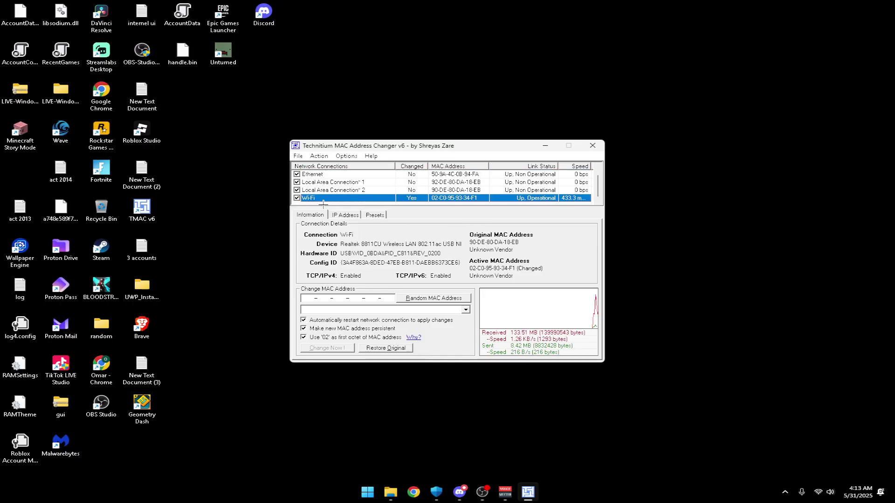
click(425, 298)
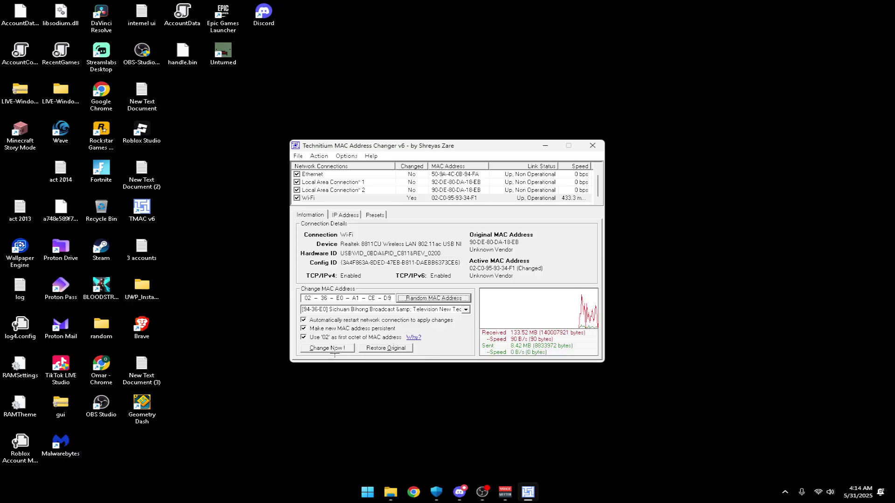
click(359, 383)
click(482, 492)
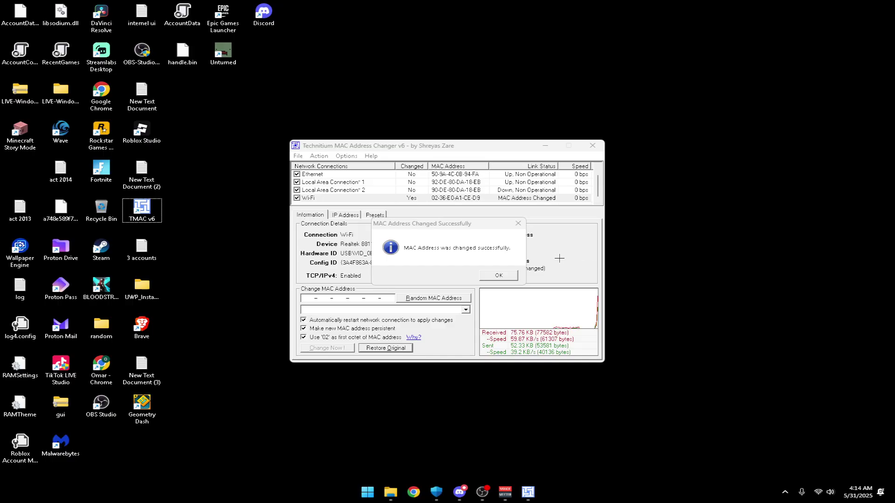
click(497, 276)
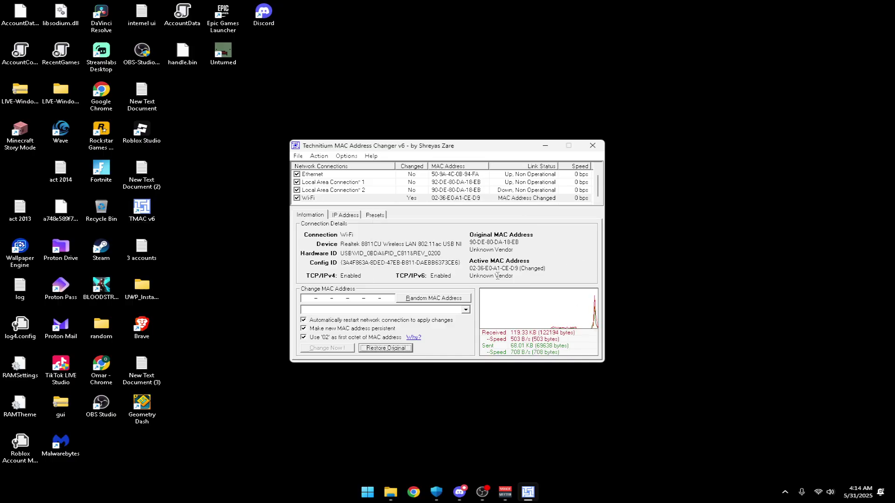
click(589, 146)
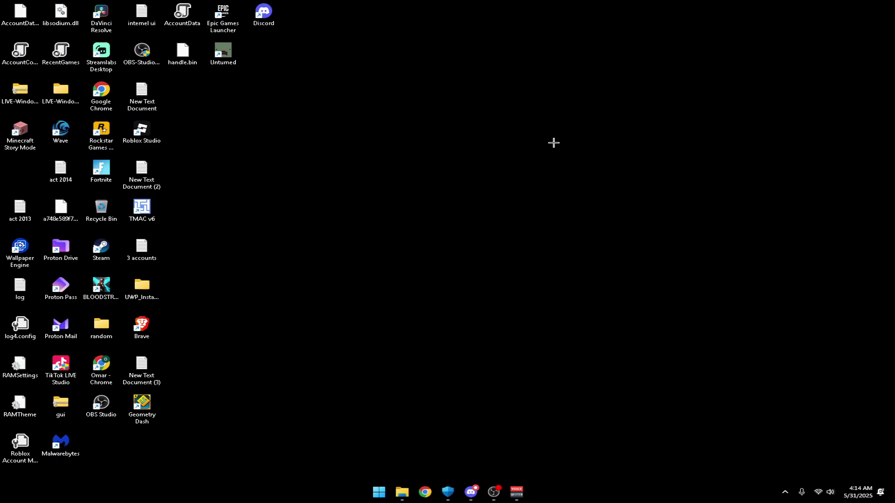
- Restart Chrome in a maximized Guest window instead of the signed-in profile
click(431, 498)
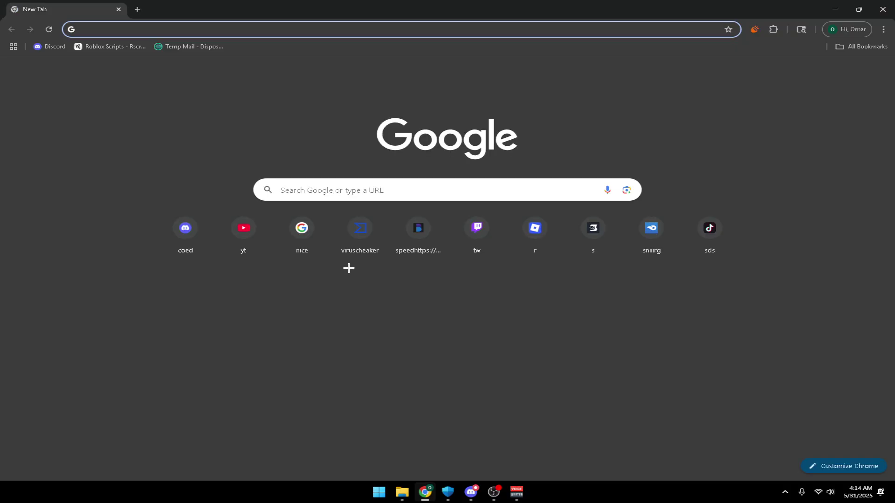
click(833, 30)
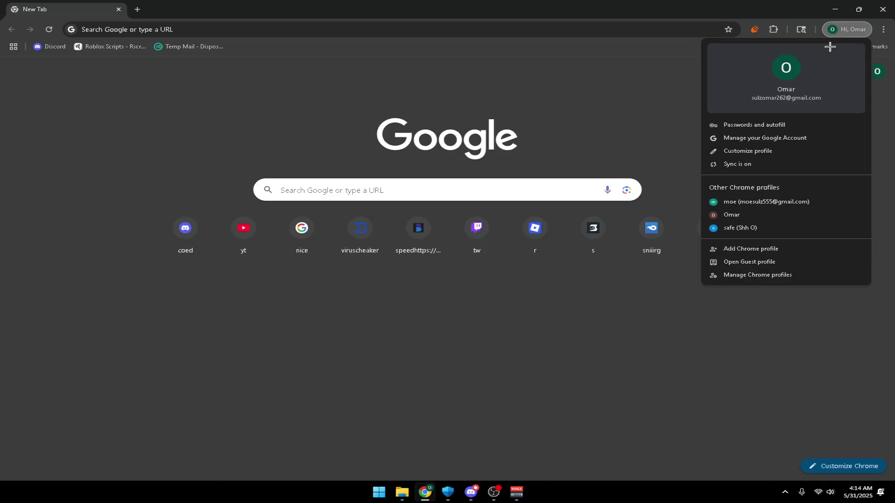
click(671, 98)
click(883, 9)
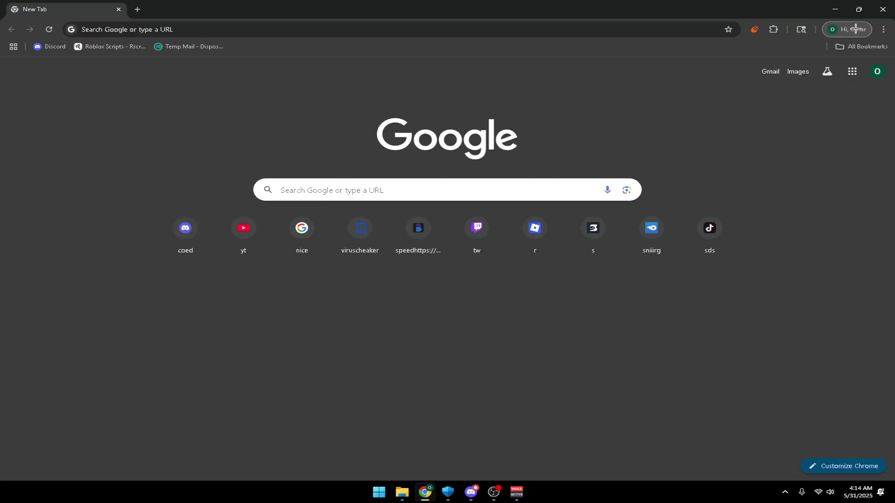
click(856, 29)
click(746, 261)
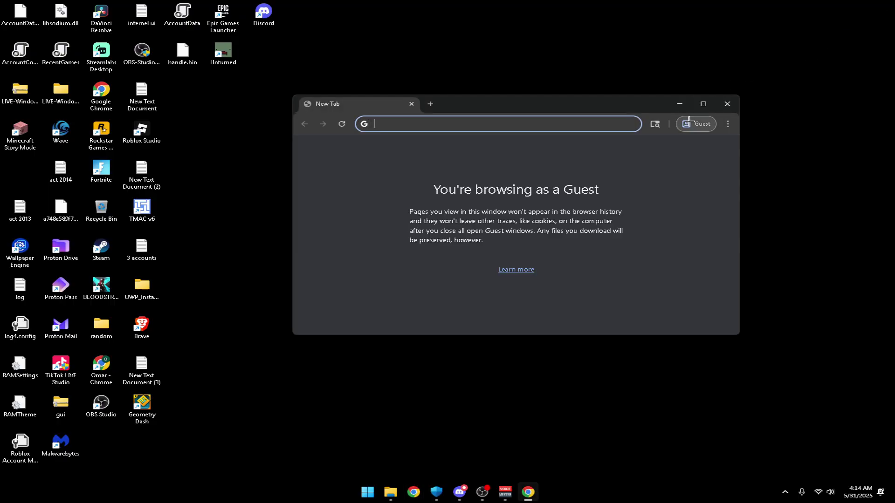
double_click(699, 102)
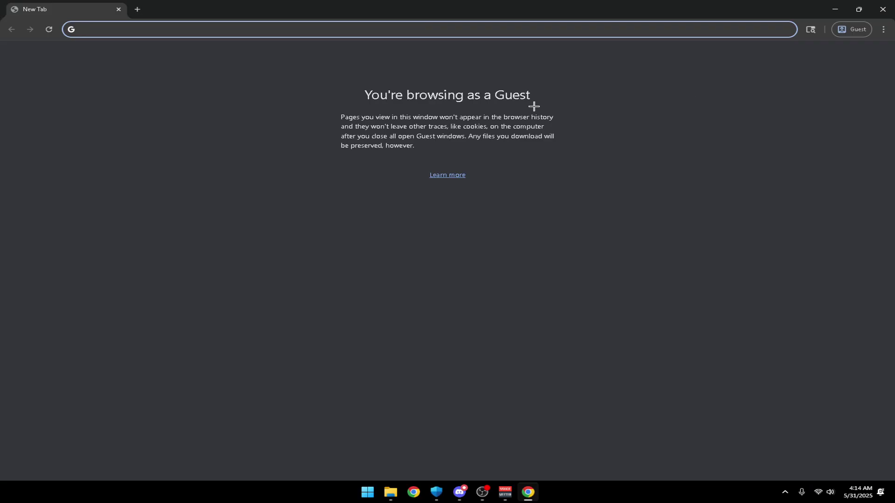
- Search 'roblox download' and save the Windows installer from roblox.com/download, checking download history
text(roblox)
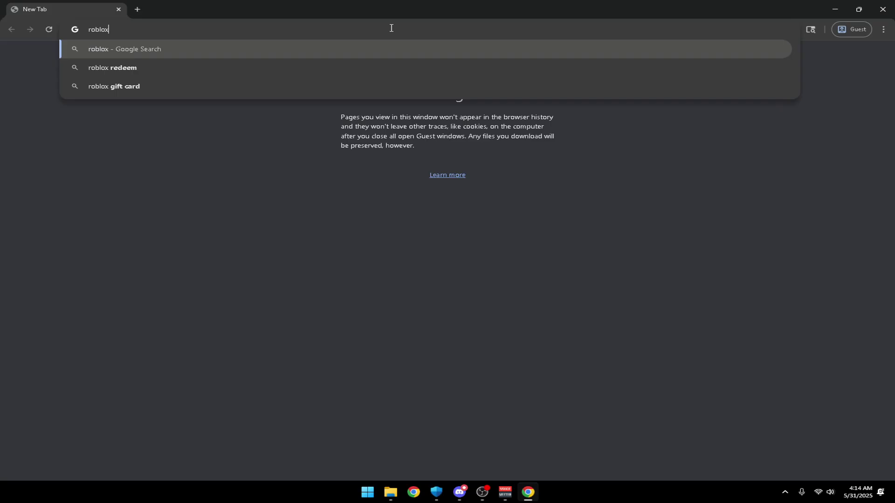
text( downlload)
key(Return)
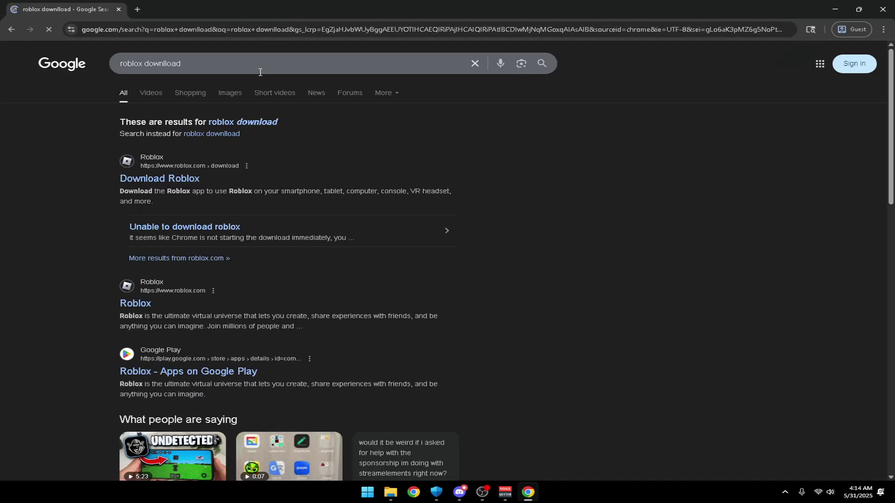
click(191, 178)
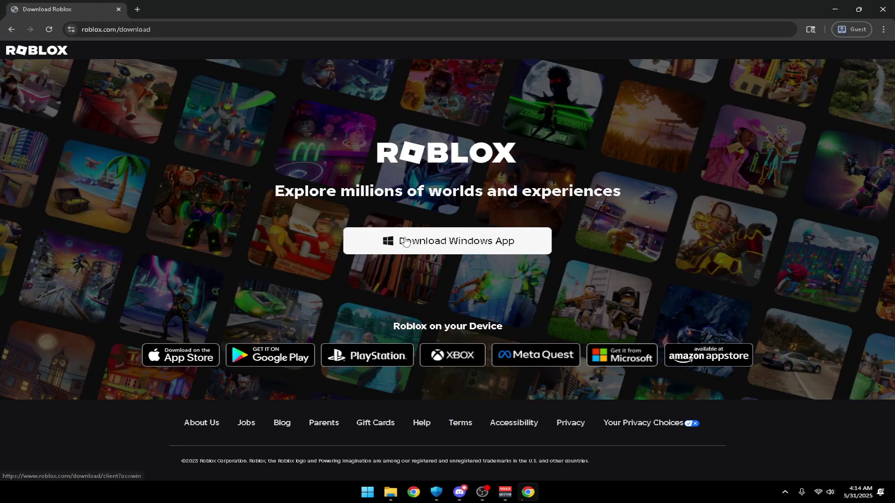
click(402, 240)
click(359, 234)
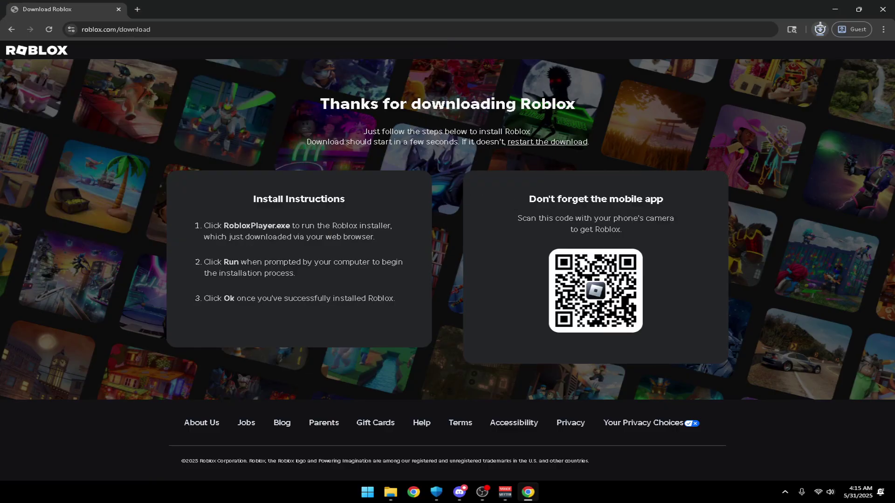
click(820, 29)
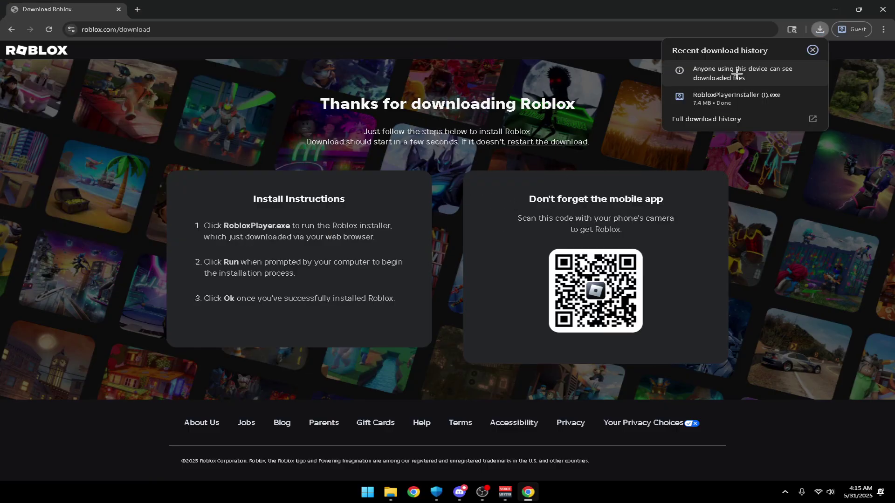
click(726, 120)
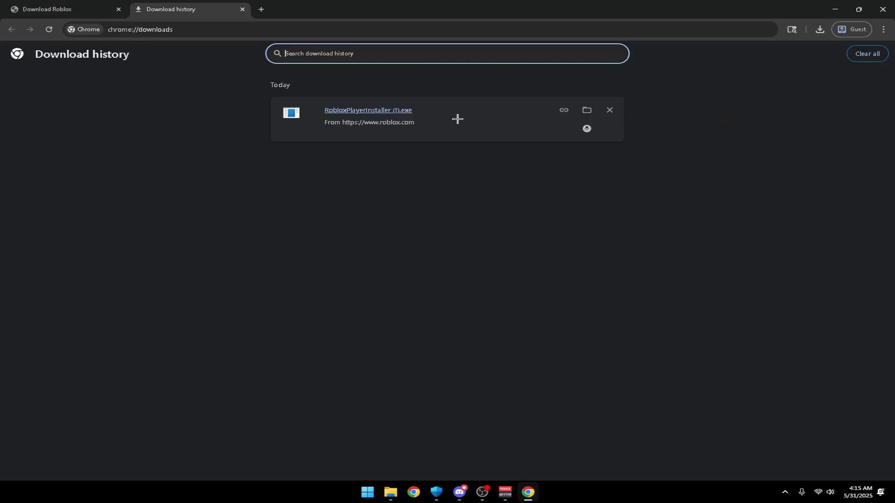
click(890, 9)
- Run RobloxPlayerInstaller (1).exe from the Downloads folder to install Roblox
click(401, 492)
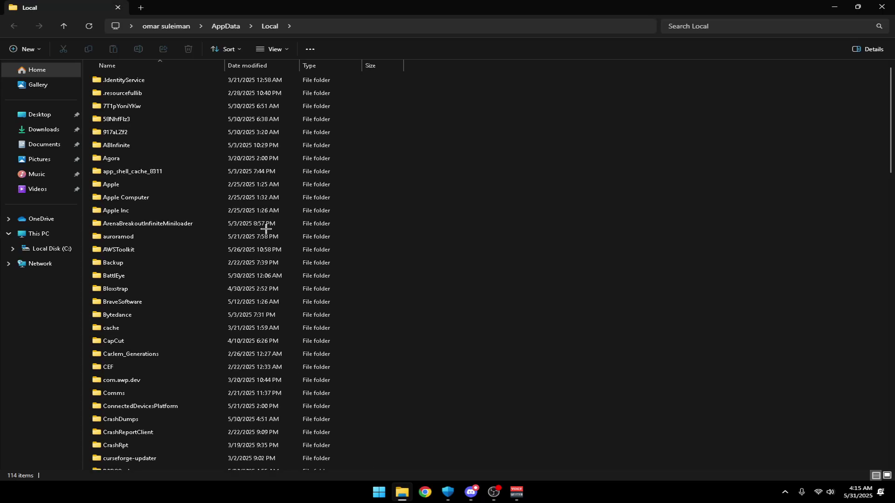
click(42, 132)
double_click(127, 94)
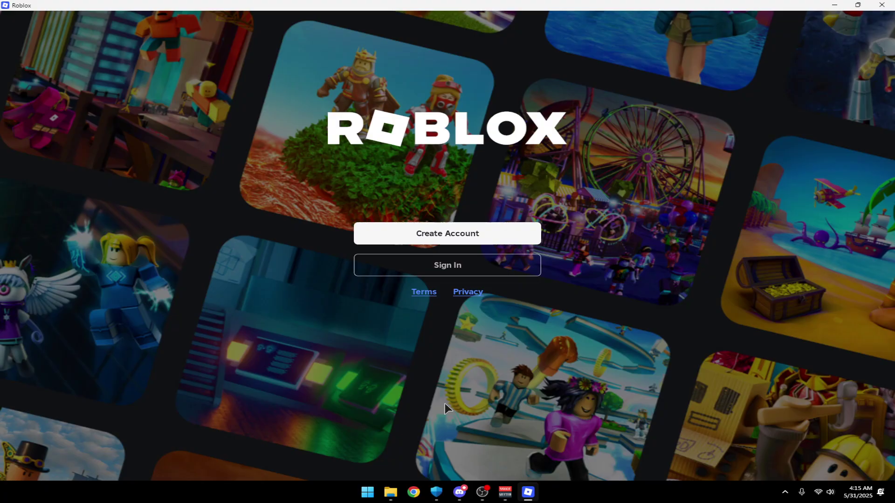
click(450, 264)
click(438, 229)
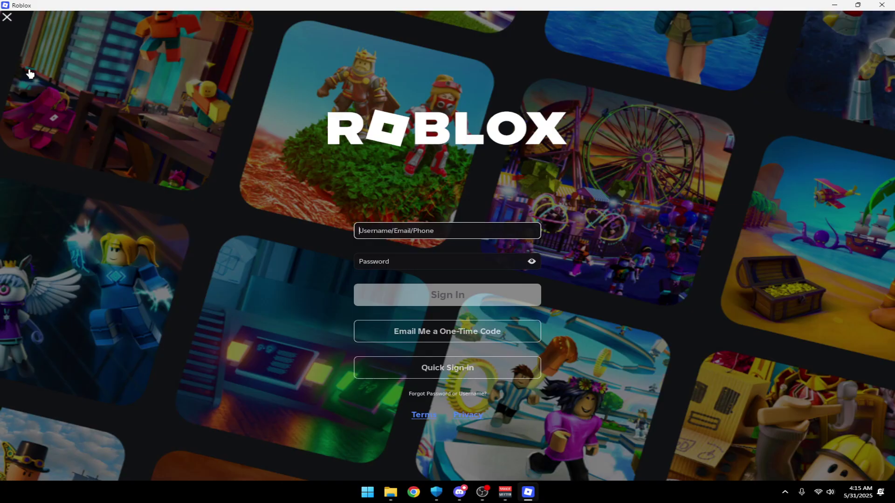
click(8, 18)
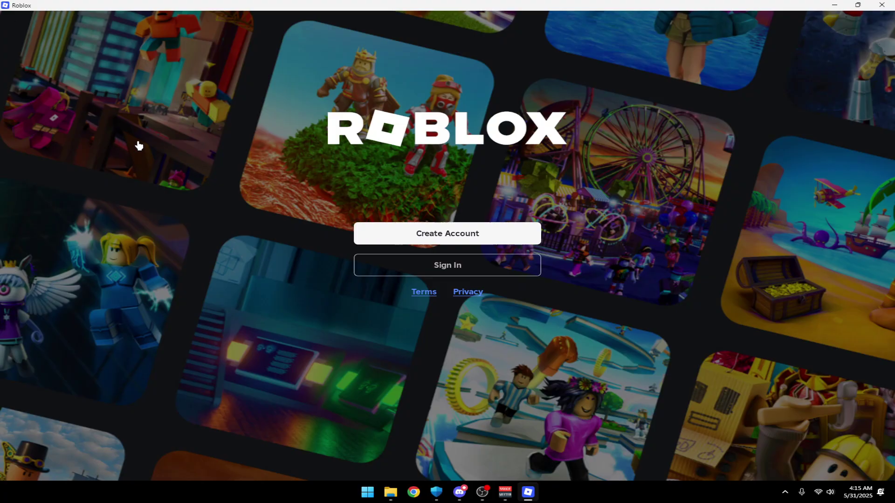
click(784, 492)
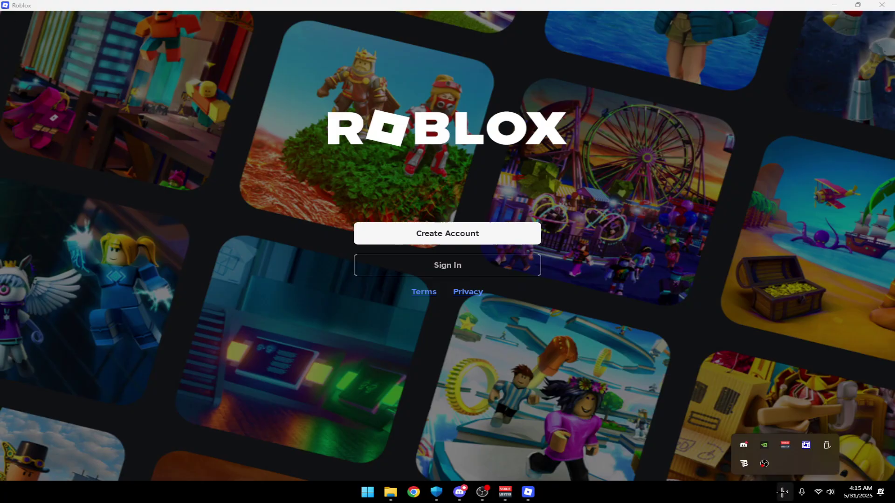
click(784, 492)
click(783, 493)
click(784, 493)
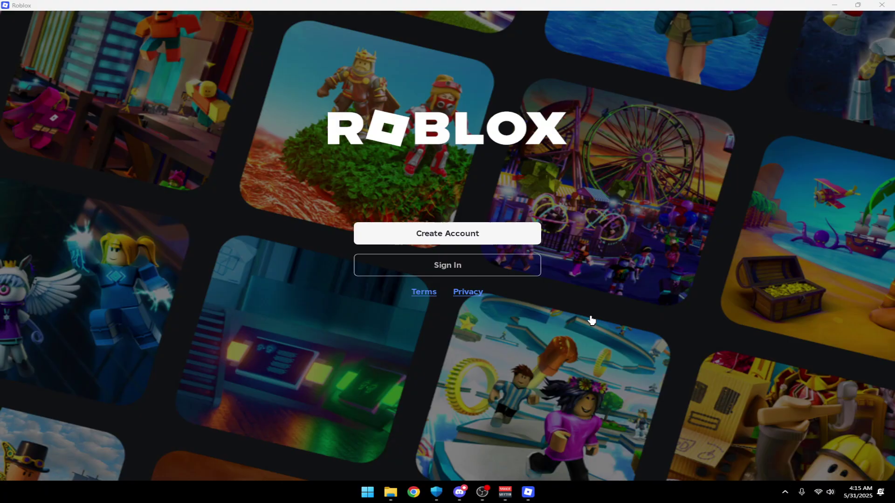
click(527, 274)
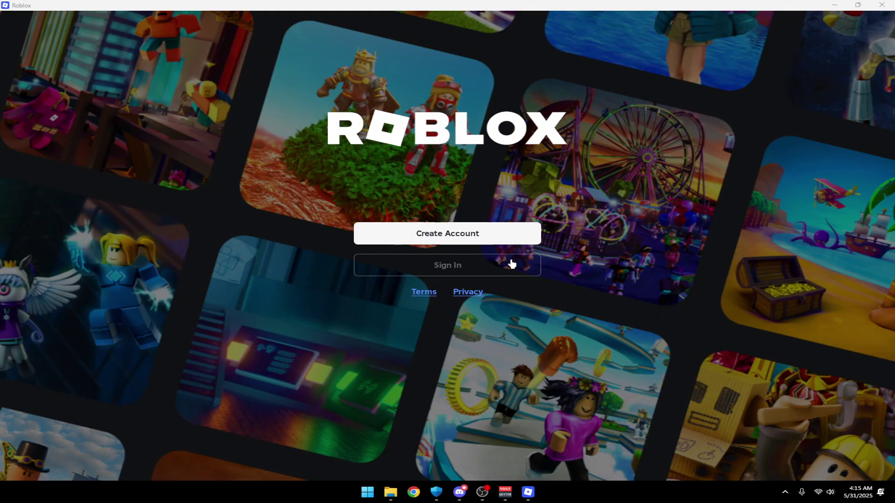
click(490, 232)
click(410, 83)
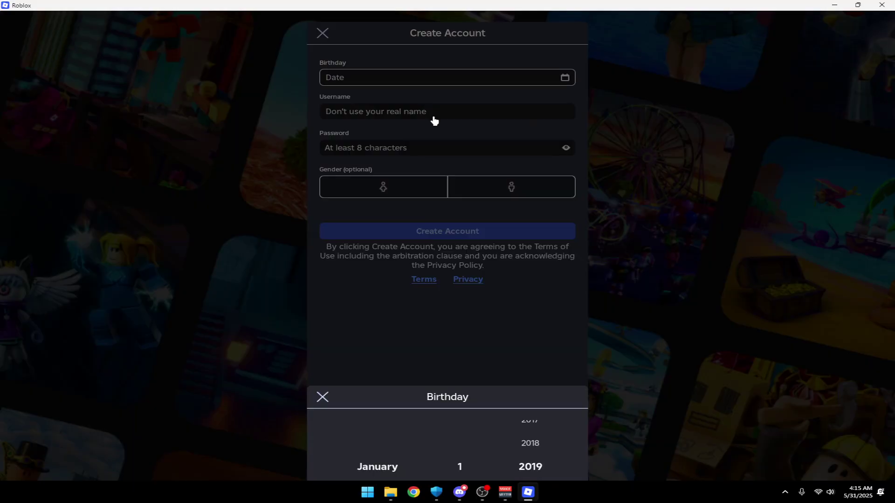
scroll(516, 233, up, 14)
scroll(516, 233, up, 1)
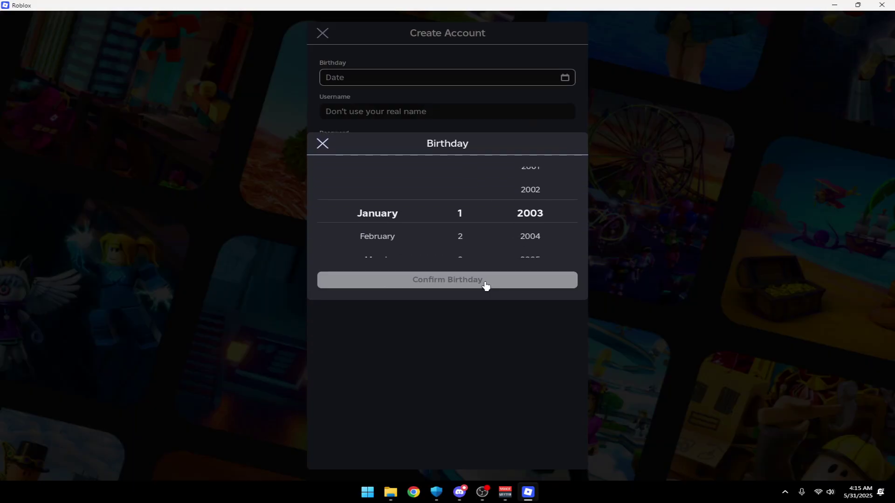
click(483, 282)
click(382, 106)
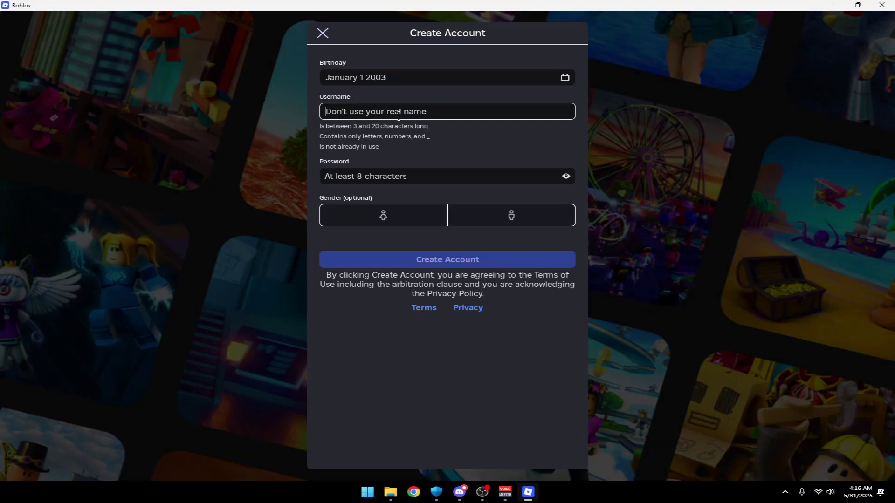
- Close the Create Account form, minimize Roblox, and clear the desktop icon selection
click(322, 32)
key(super+Down)
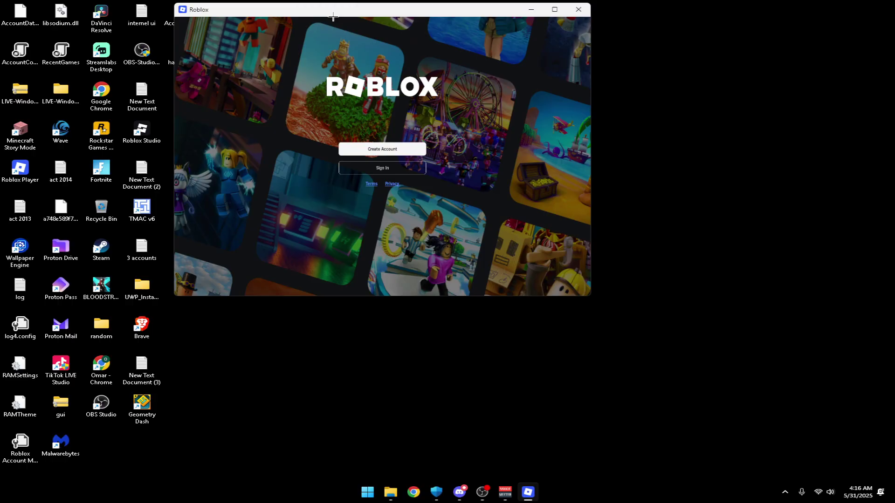
click(538, 6)
drag(345, 1, 7, 499)
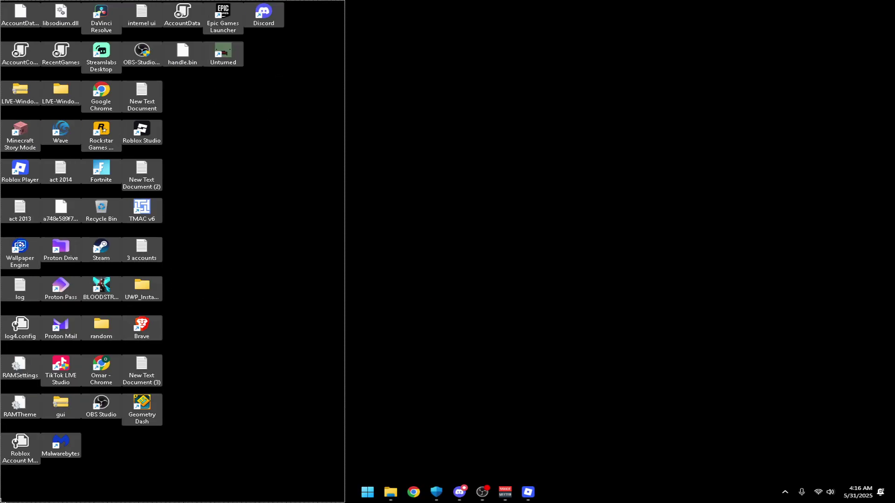
click(385, 325)
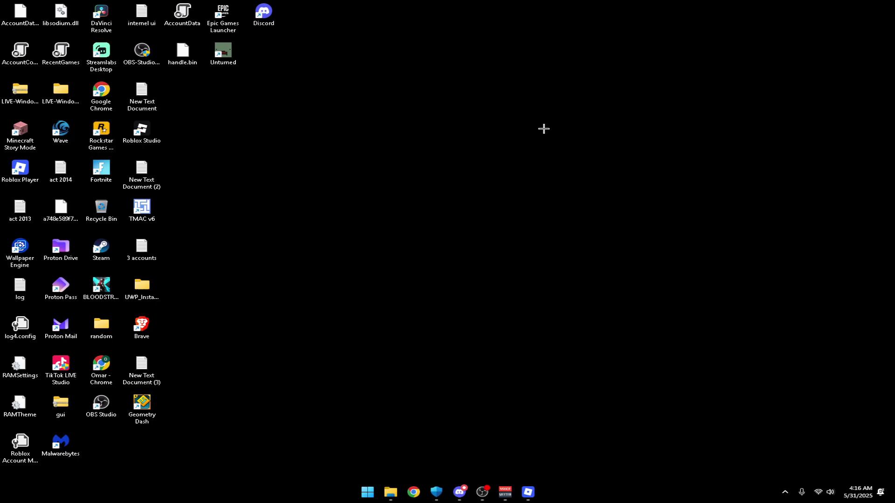